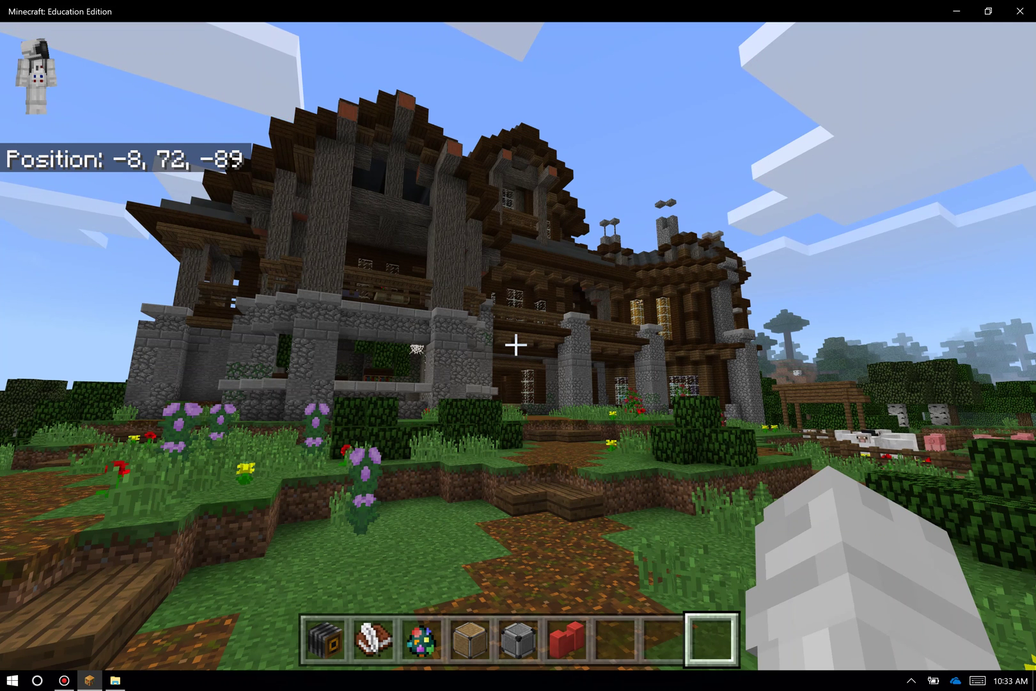
- Pause the game, view the controls page of the How to Play guide and return to the pause menu
key("Escape")
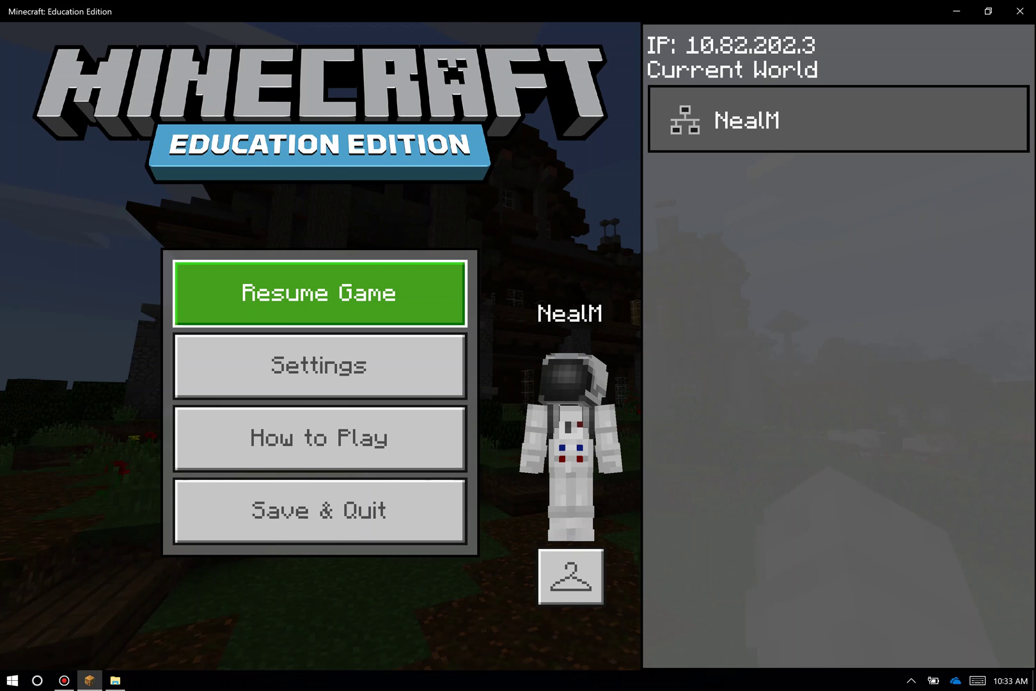
key("Down")
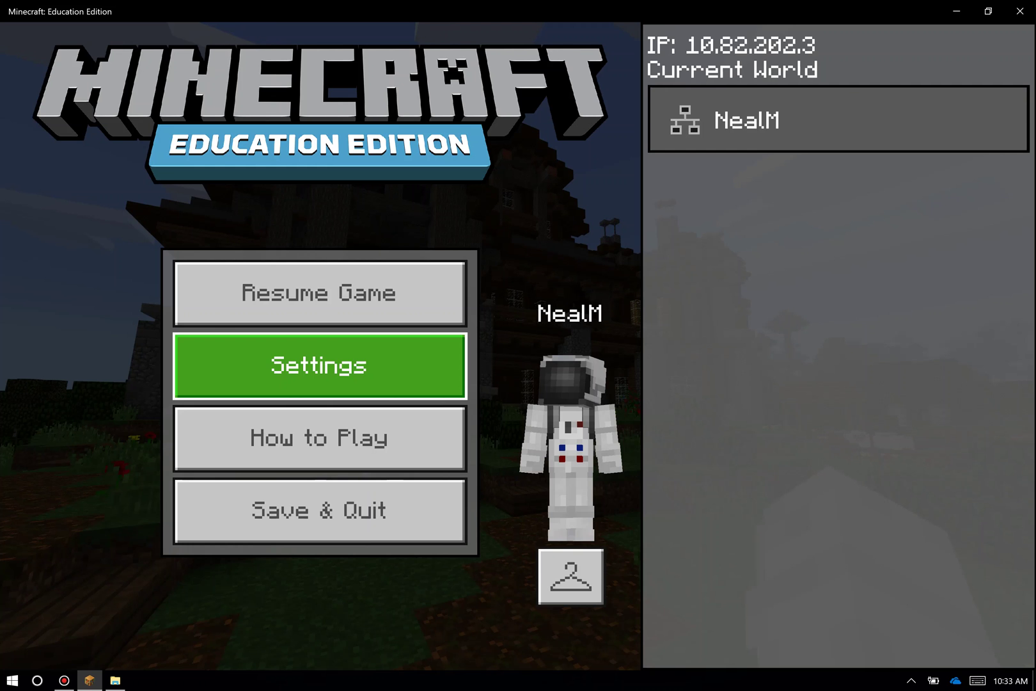
key("Down")
key("Return")
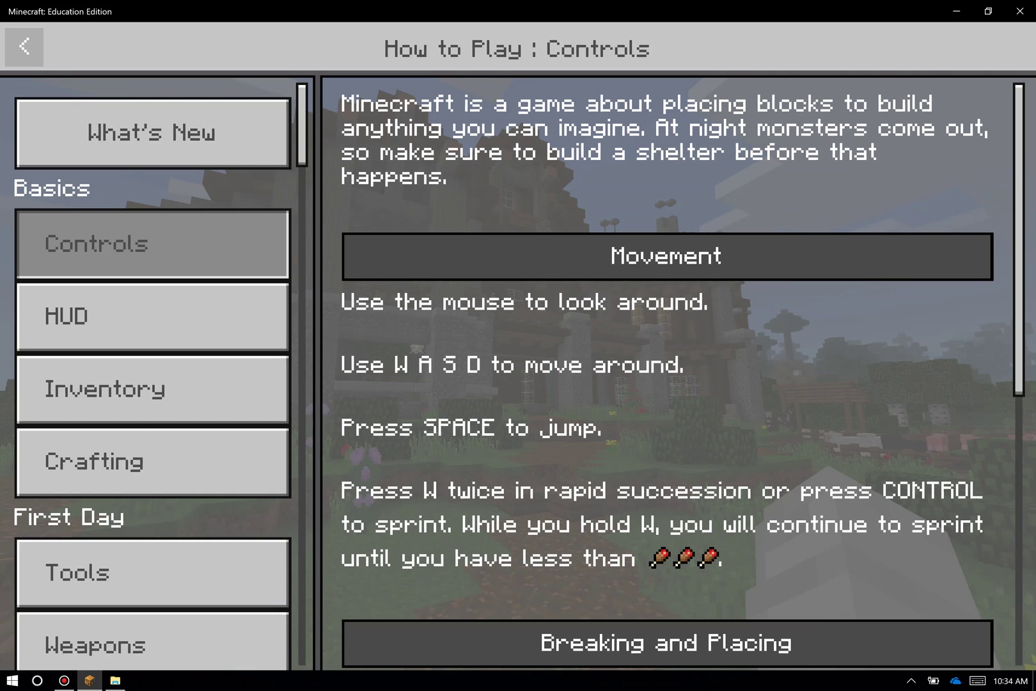
left_click(23, 46)
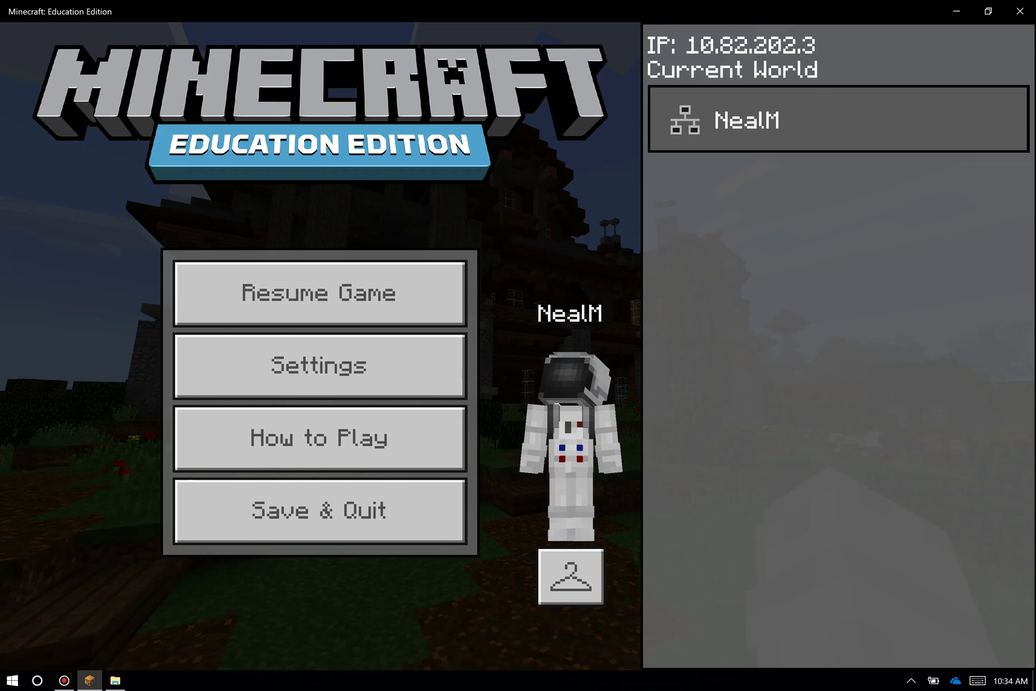
- Open the game's settings and display the audio settings with the music and sound volume options
left_click(275, 382)
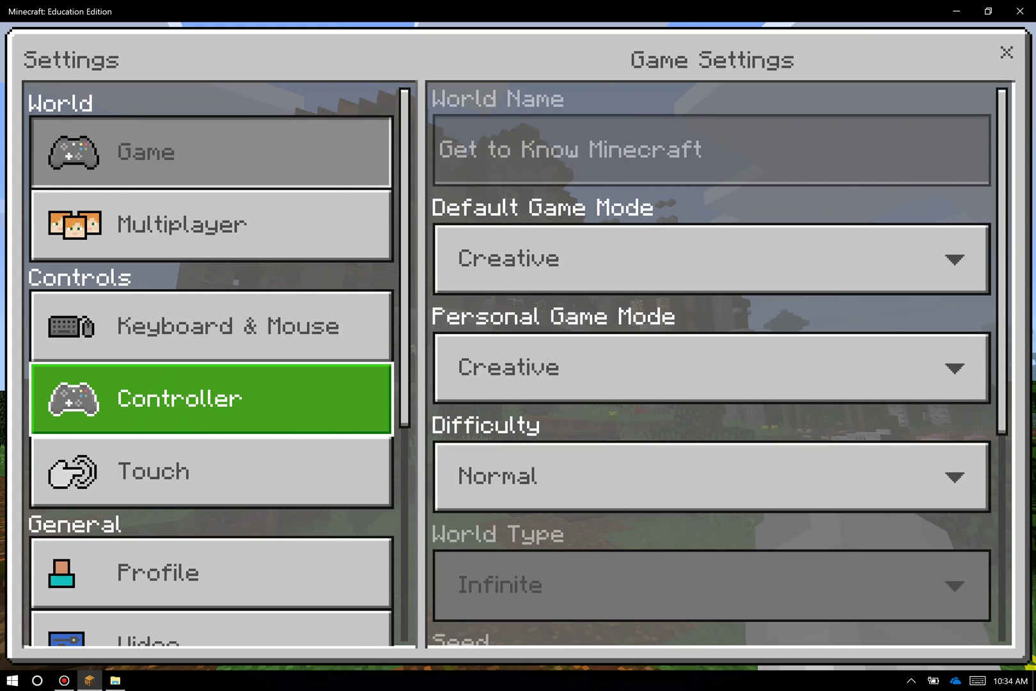
key("Up")
key("Up")
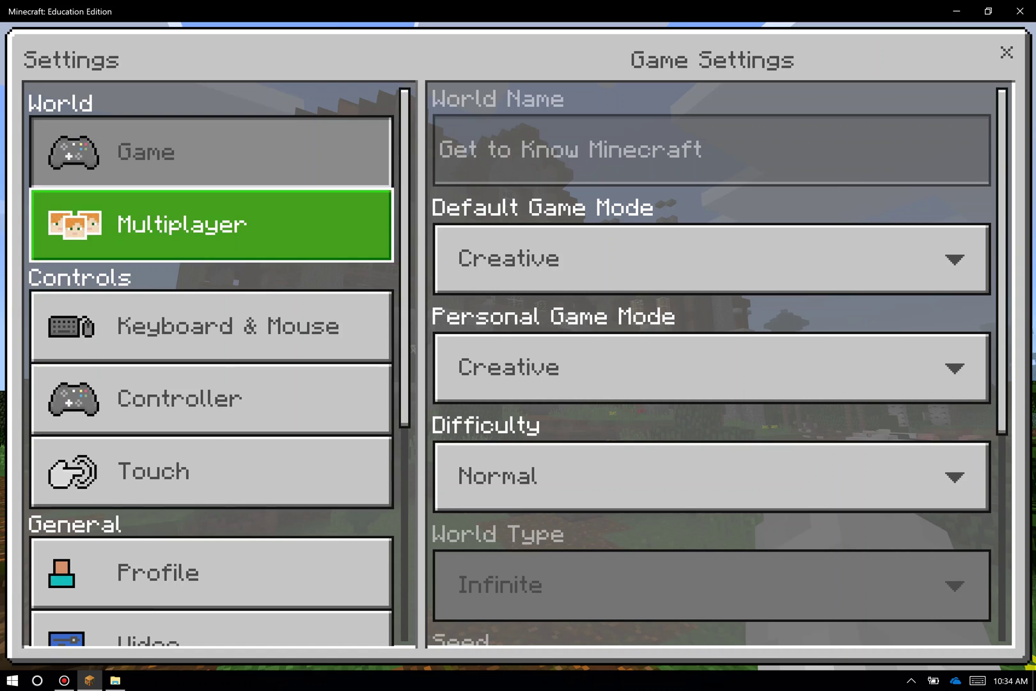
key("Down")
key("Down")
key("Down")
key("Down")
key("Down")
key("Down")
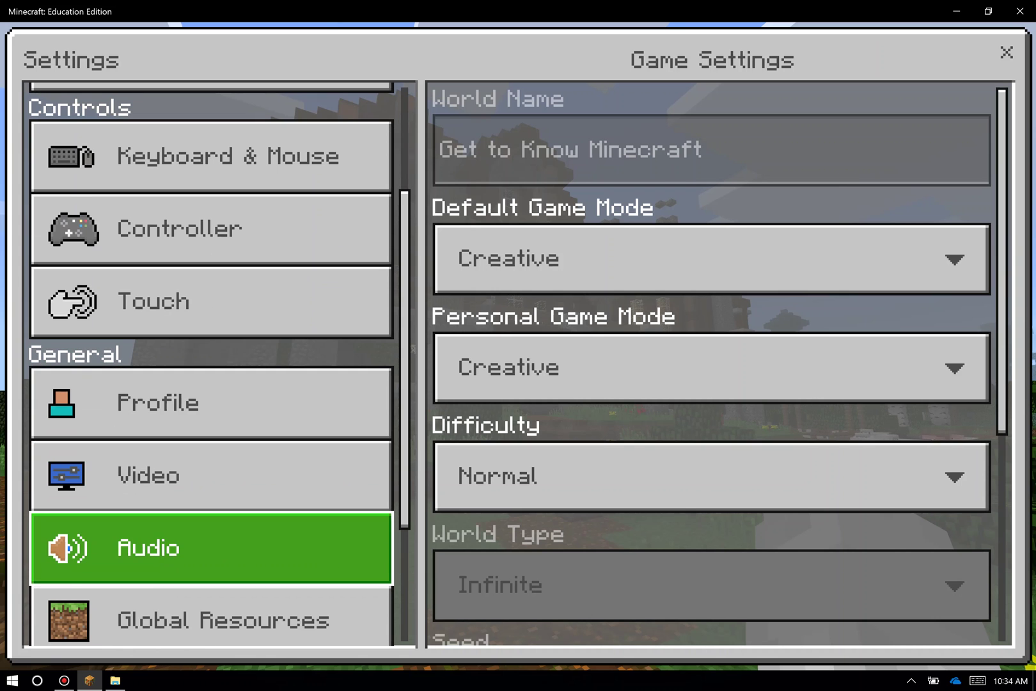
key("Return")
key("Right")
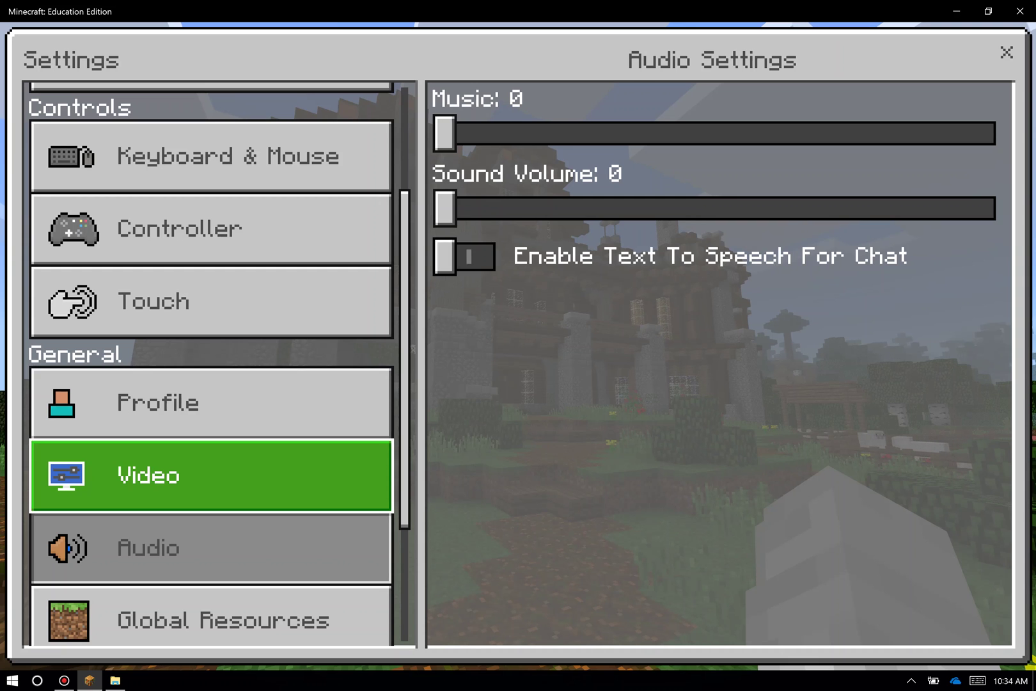
- Examine the video settings, from the graphics toggles to UI profile, GUI scale, render distance and autosave icon
left_click(211, 475)
key("Down")
key("Down")
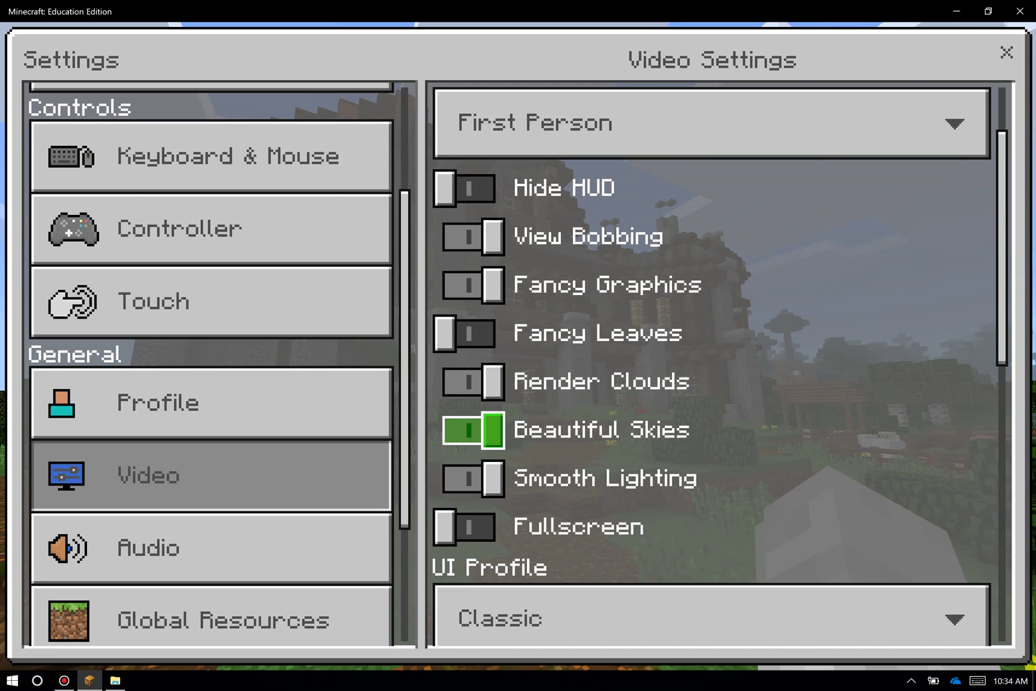
key("Down")
key("Down")
key("Down")
key("Down")
key("Down")
key("Down")
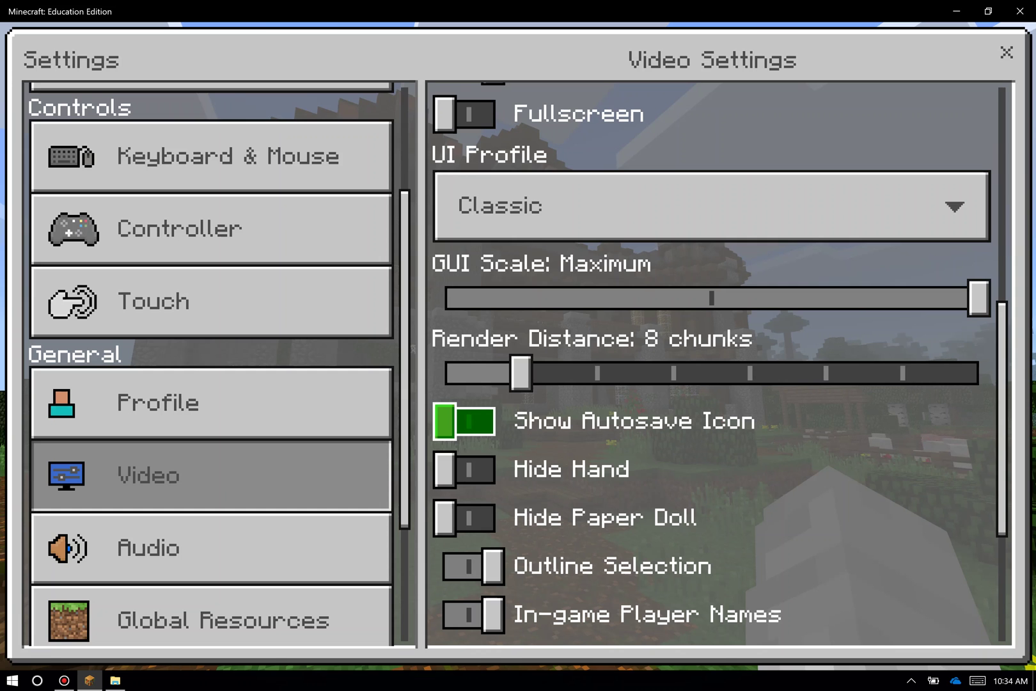
key("Up")
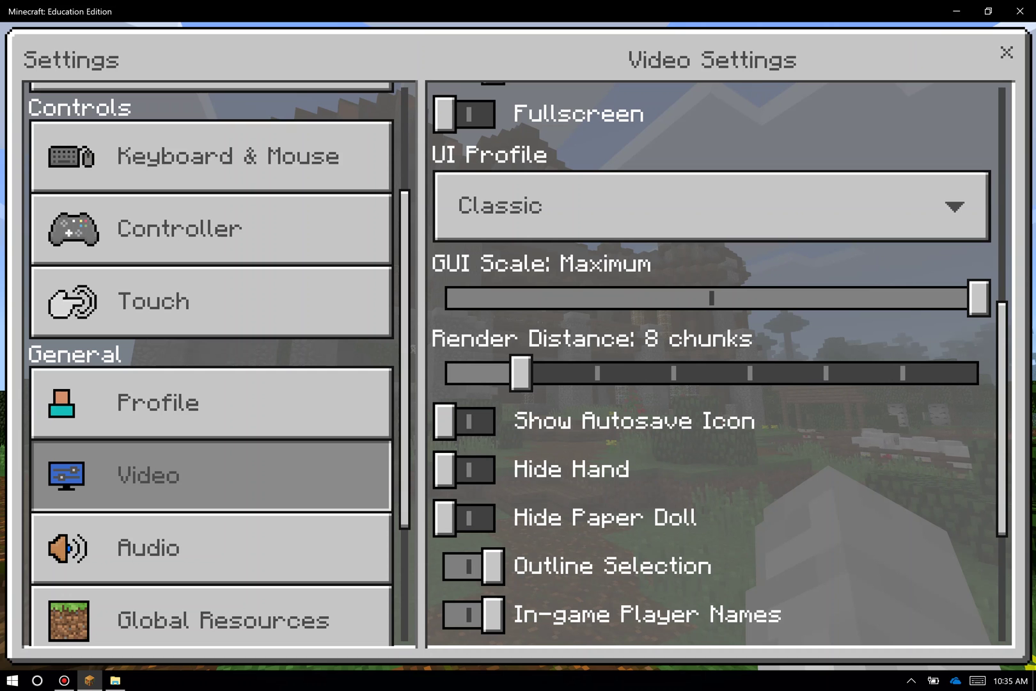
- Go back to the world's game settings
scroll(211, 365, "up", 1)
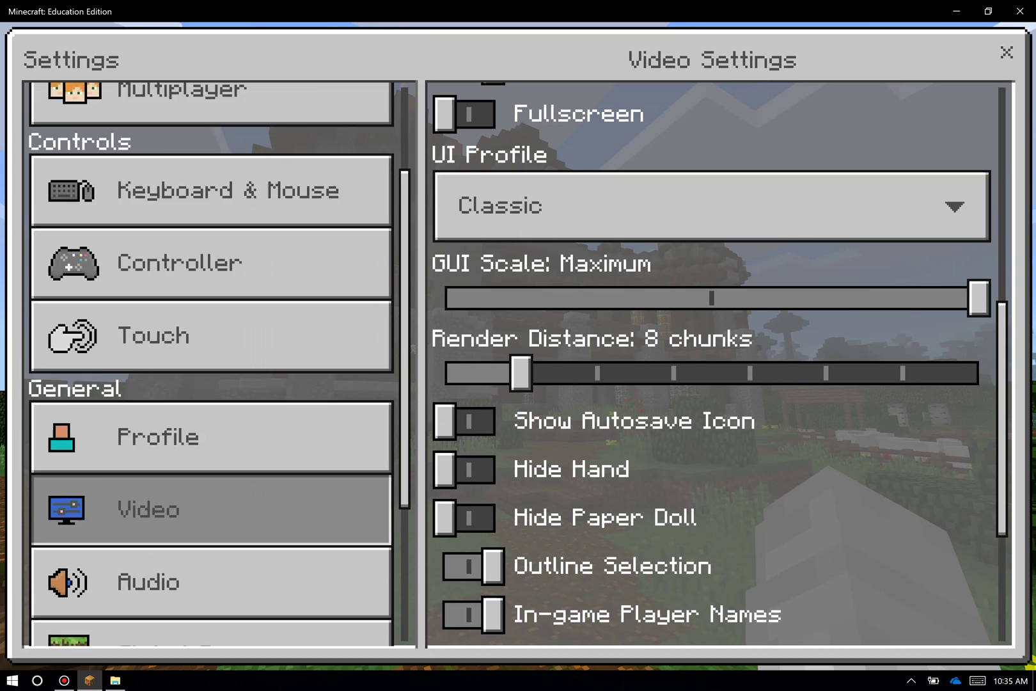
key("Up")
key("Up")
key("Up")
key("Up")
key("Up")
key("Up")
key("Return")
key("Right")
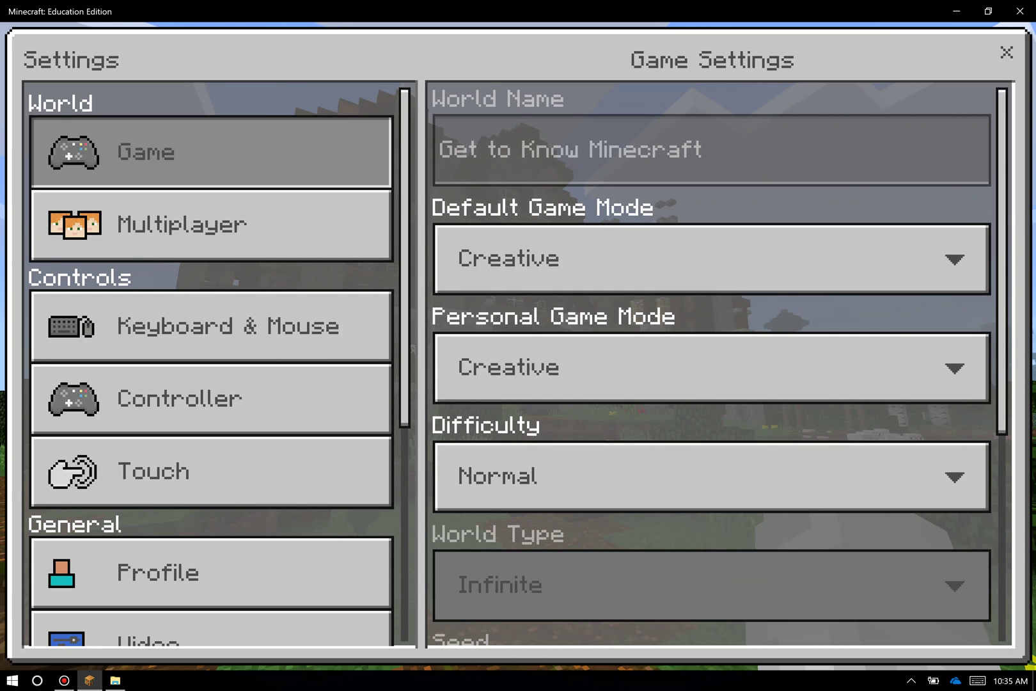
- View the default game mode choices, selecting Creative, and look through the difficulty levels without picking one
key("Right")
key("Return")
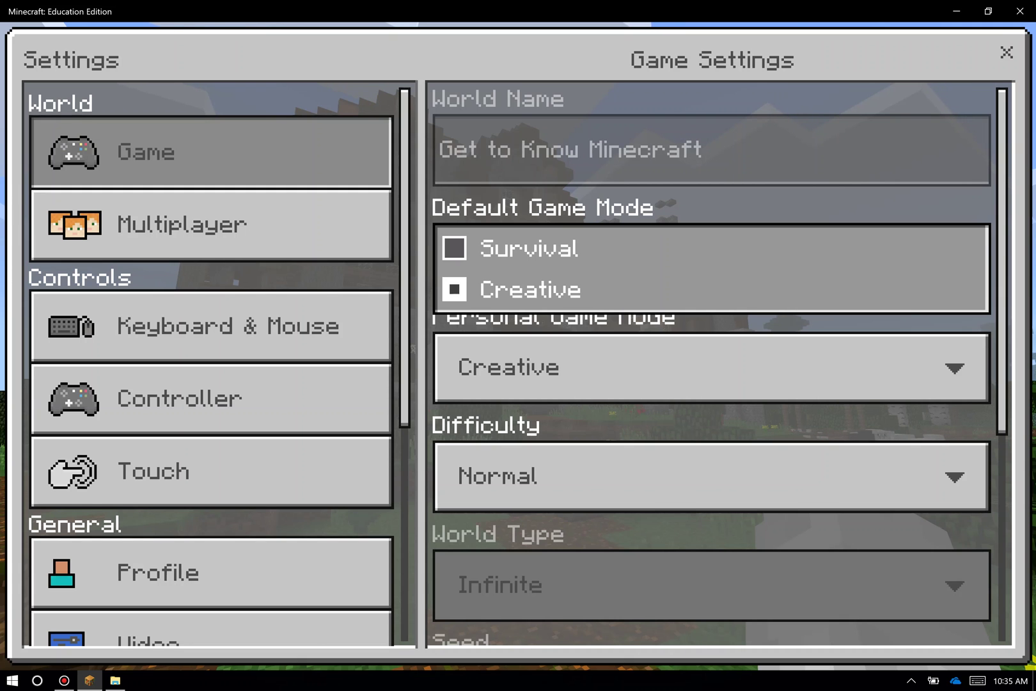
left_click(531, 289)
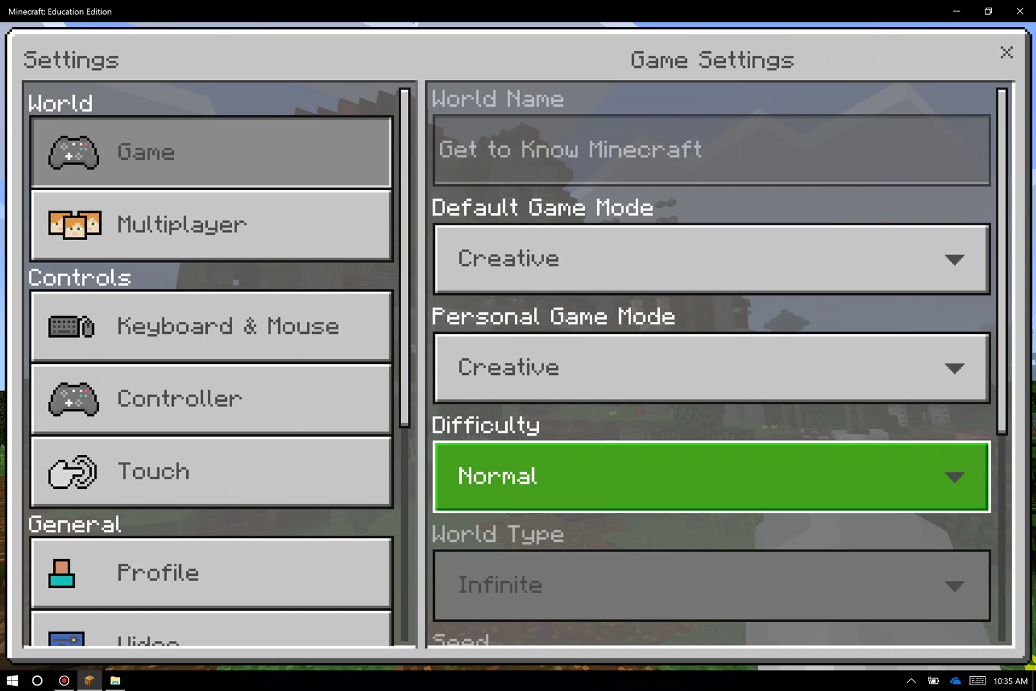
key("Return")
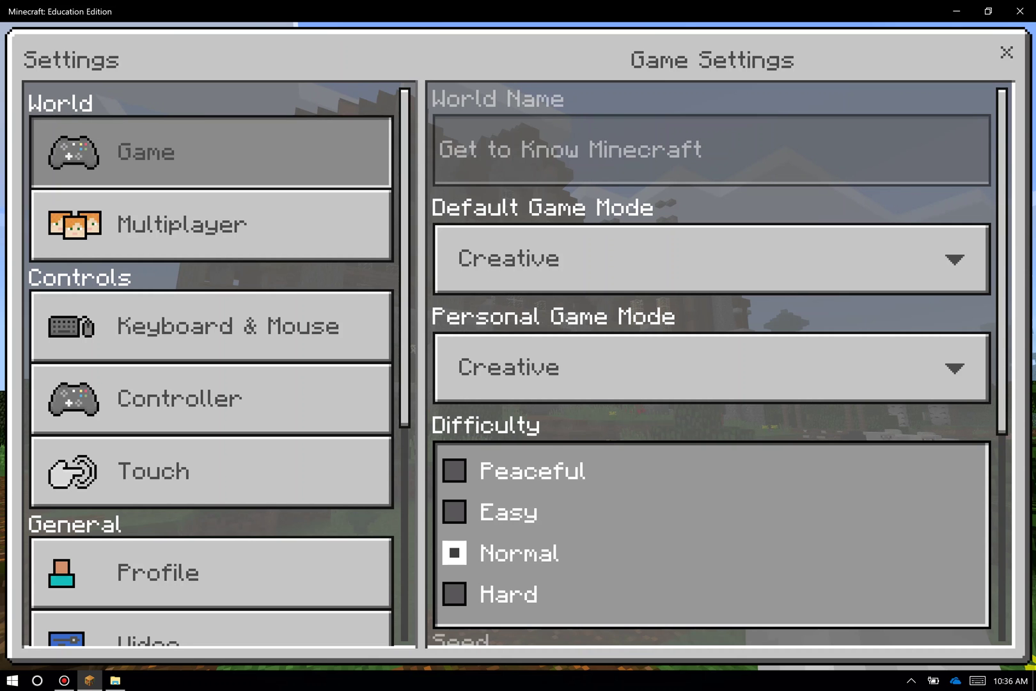
key("Escape")
- Examine the world type, seed and cheats options in the game settings, including Show Coordinates and Always Day
scroll(712, 365, "down", 3)
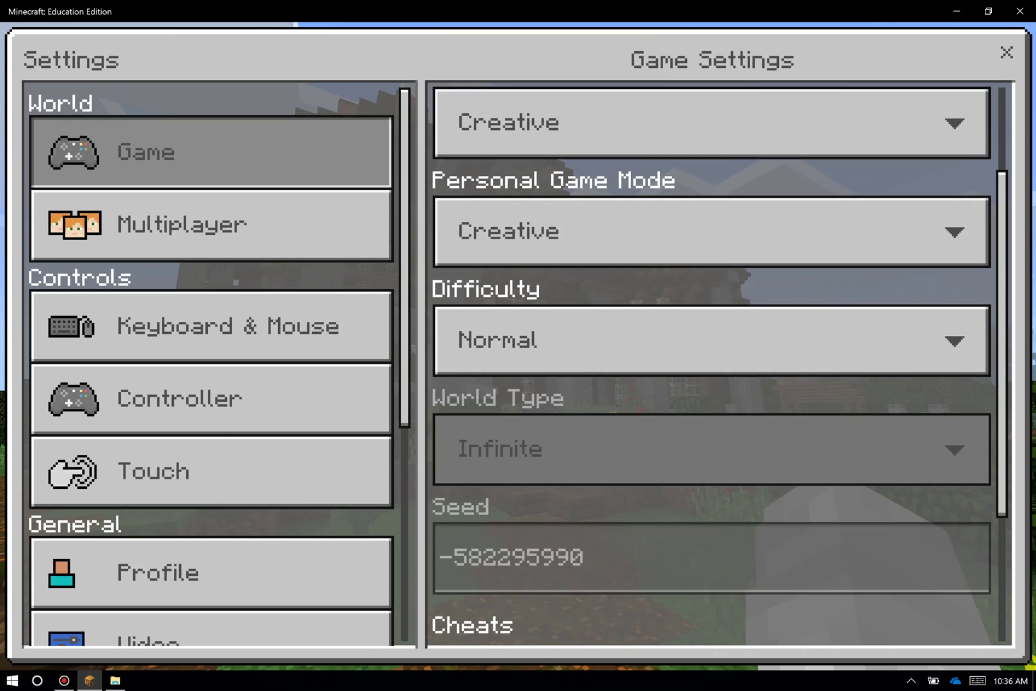
key("Down")
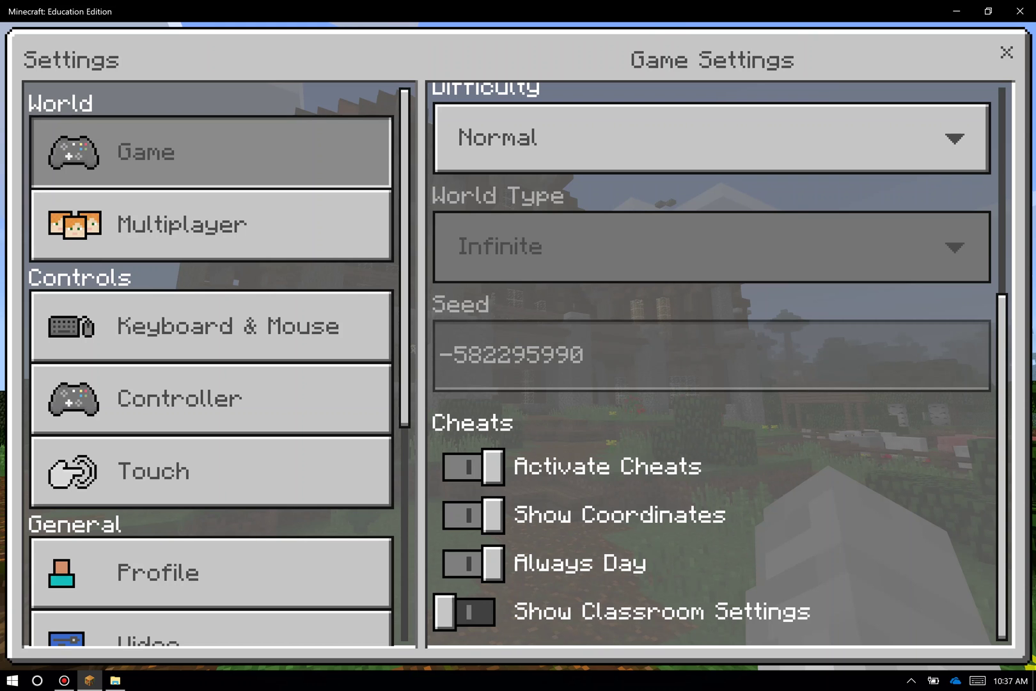
key("Down")
key("Down")
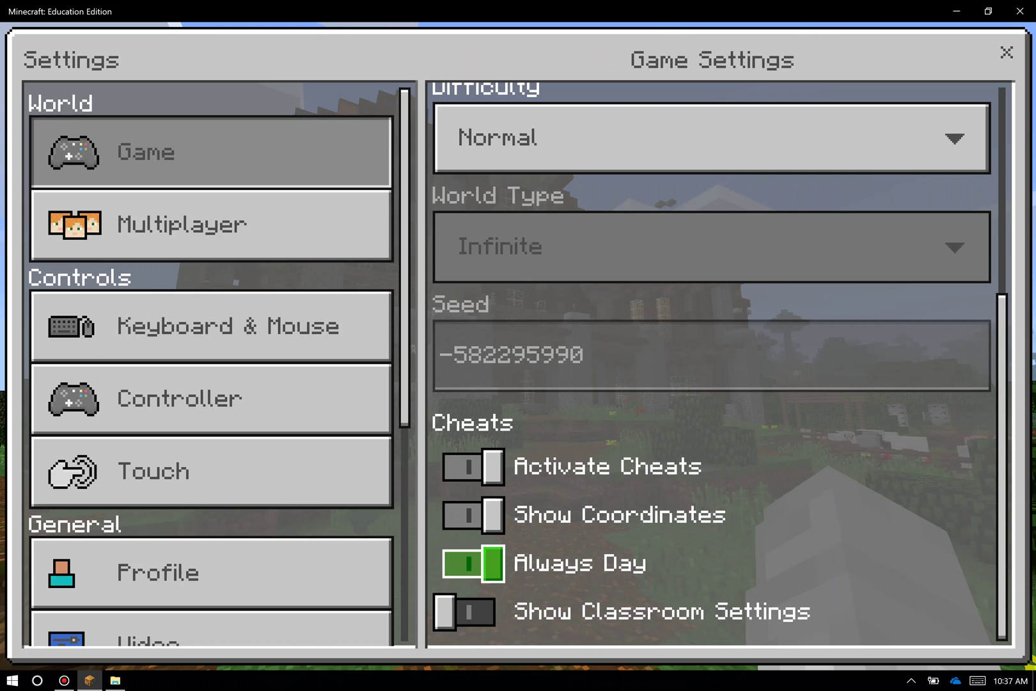